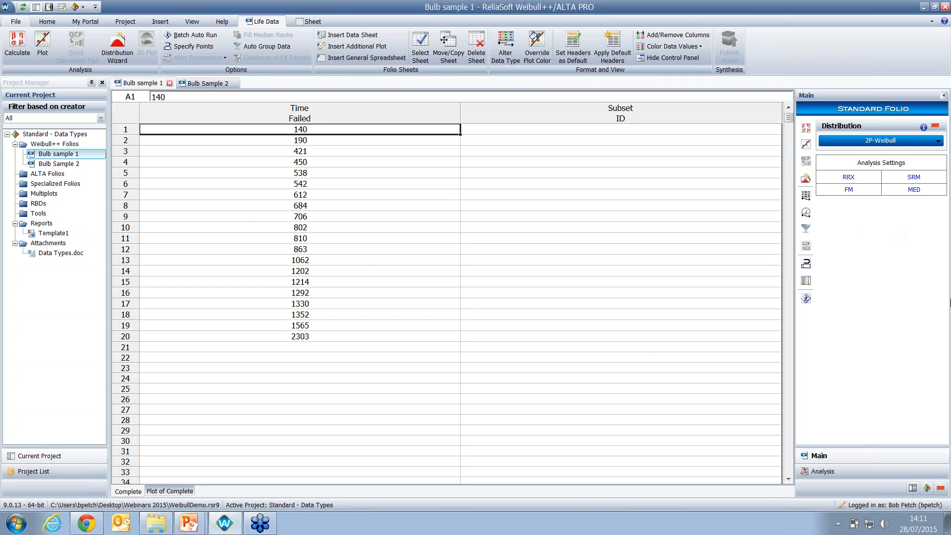
{"action": "left_click", "coordinate": [921, 141]}
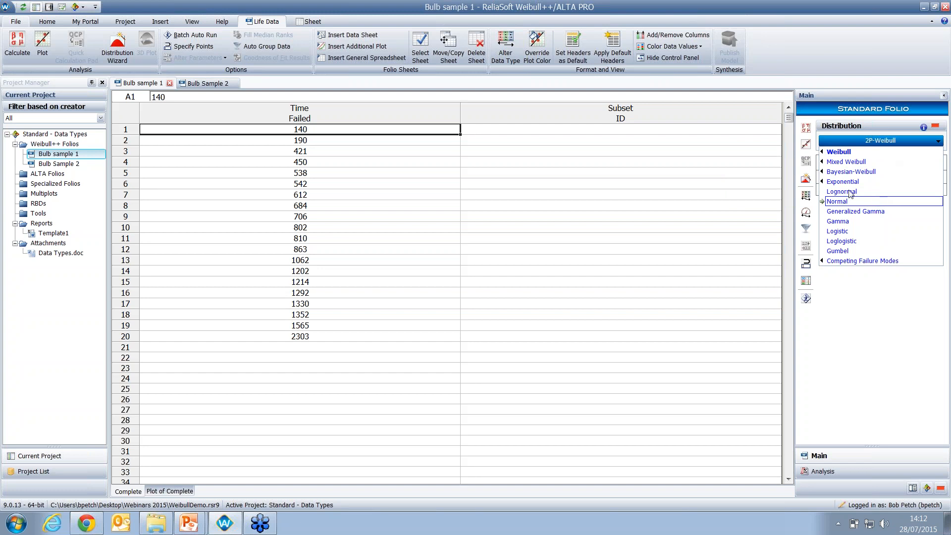
{"action": "mouse_move", "coordinate": [826, 185]}
{"action": "left_click", "coordinate": [892, 400]}
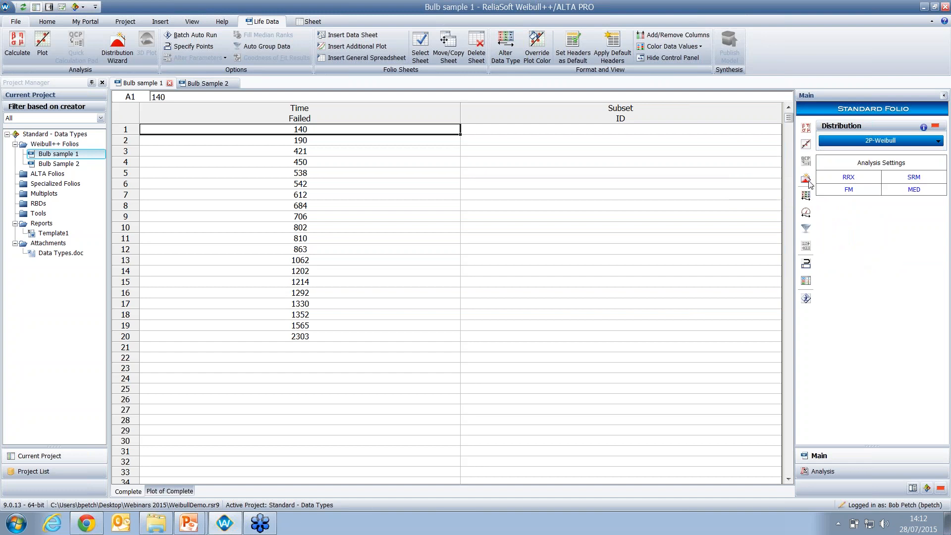
- Run the Distribution Wizard on the checked distributions and implement the best-ranked fit for Bulb sample 1
{"action": "left_click", "coordinate": [807, 181]}
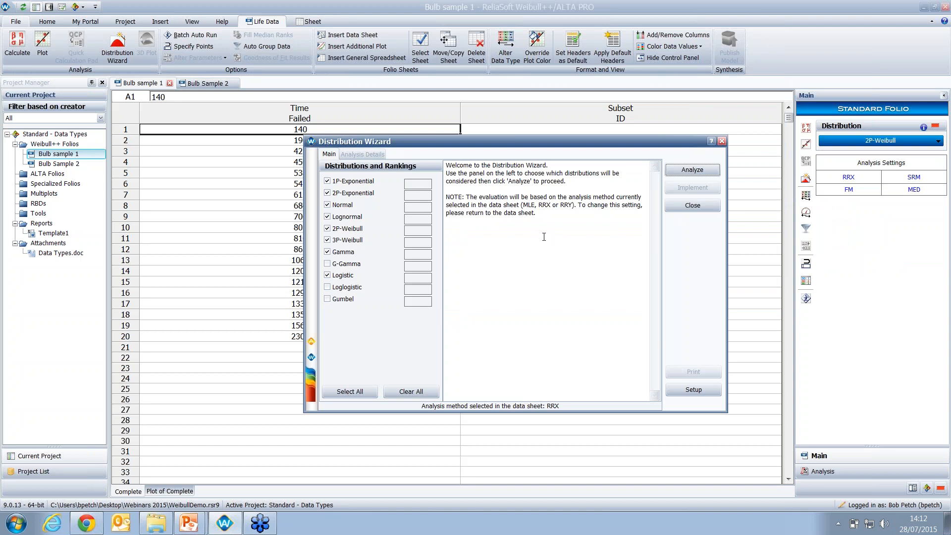
{"action": "left_click", "coordinate": [708, 176]}
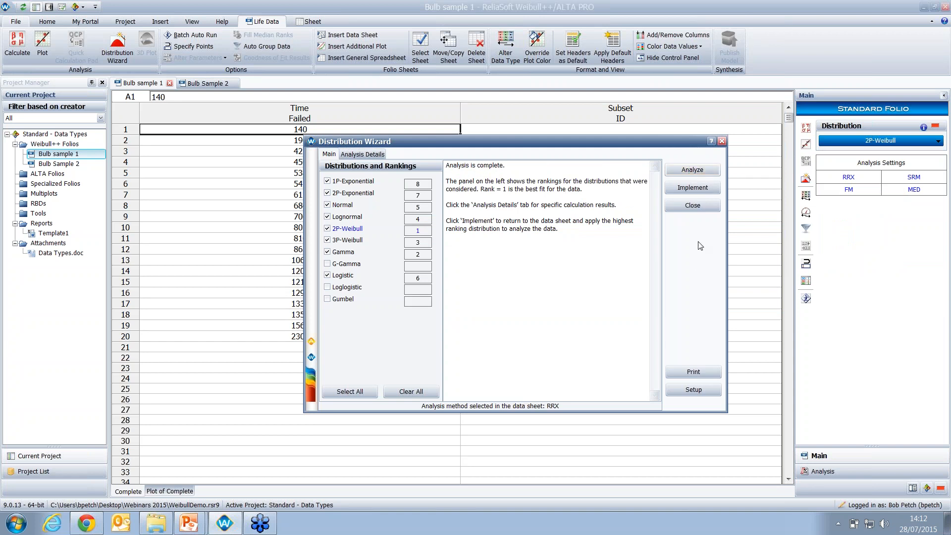
{"action": "left_click", "coordinate": [692, 187]}
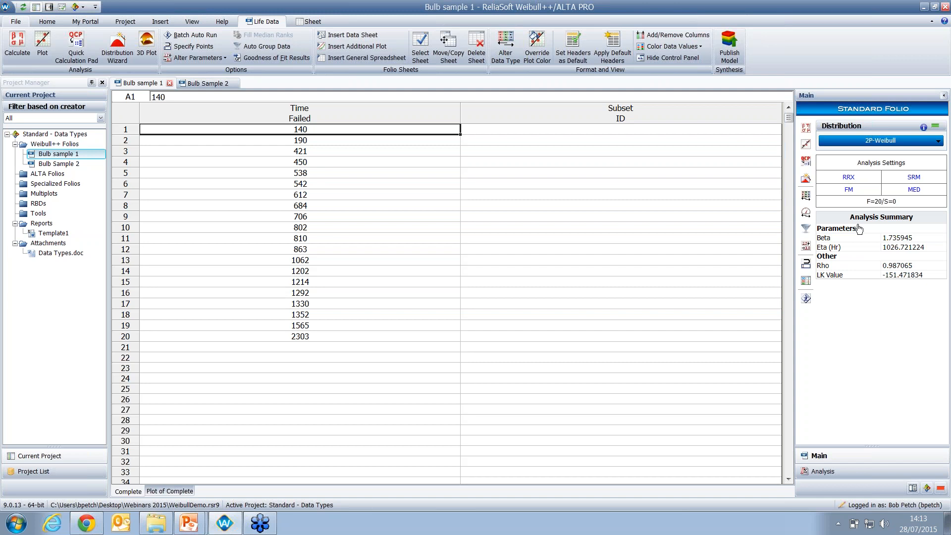
- Plot the analysed data and switch the plot type to Reliability vs. Time
{"action": "left_click", "coordinate": [808, 146]}
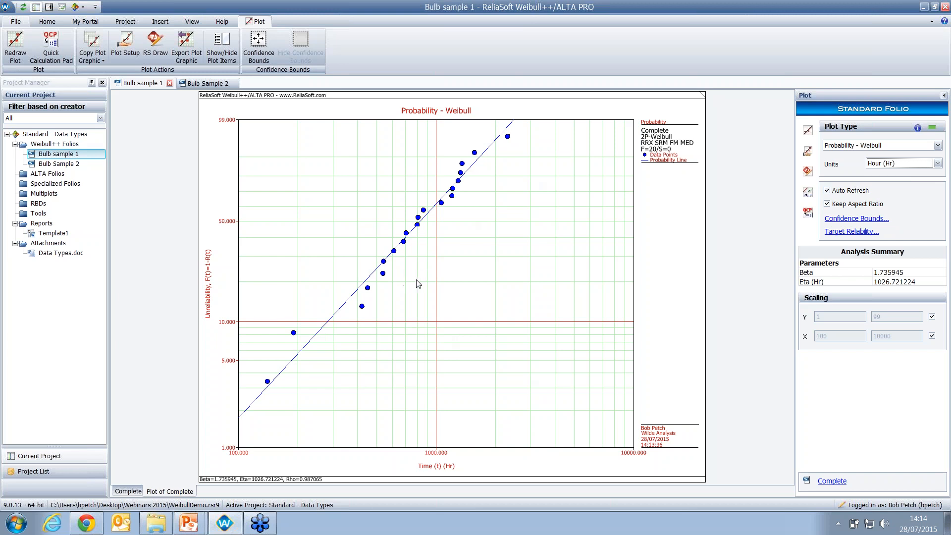
{"action": "left_click", "coordinate": [902, 146]}
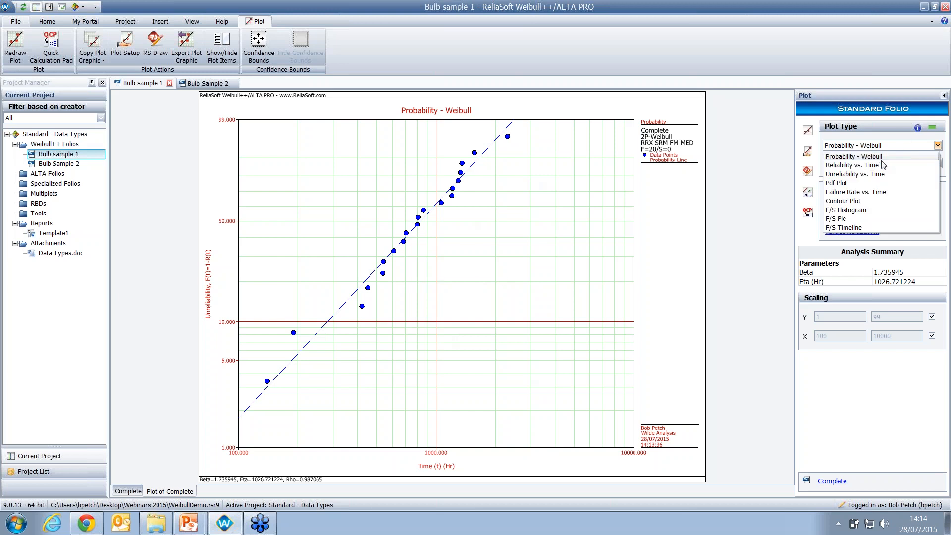
{"action": "left_click", "coordinate": [881, 166]}
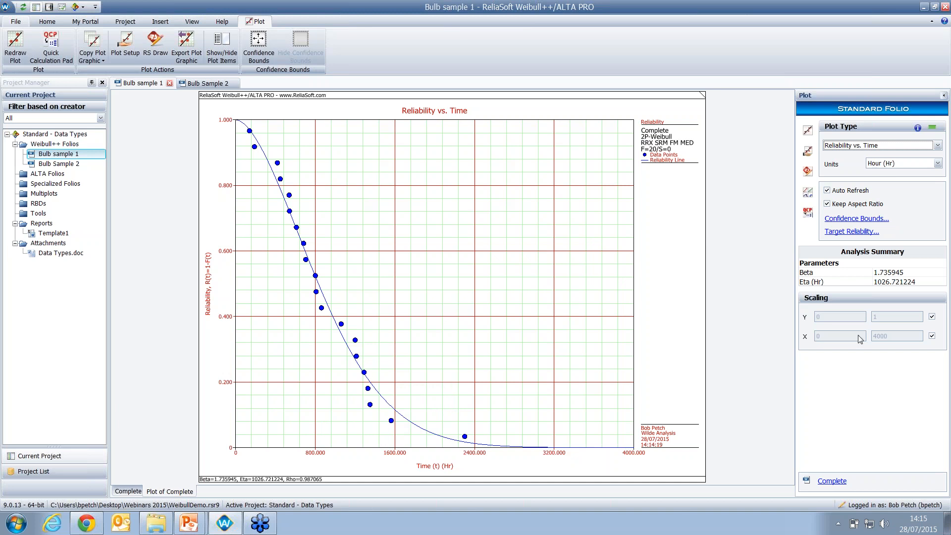
- Add two-sided confidence bounds at the 90% confidence level to the reliability plot
{"action": "left_click", "coordinate": [856, 222]}
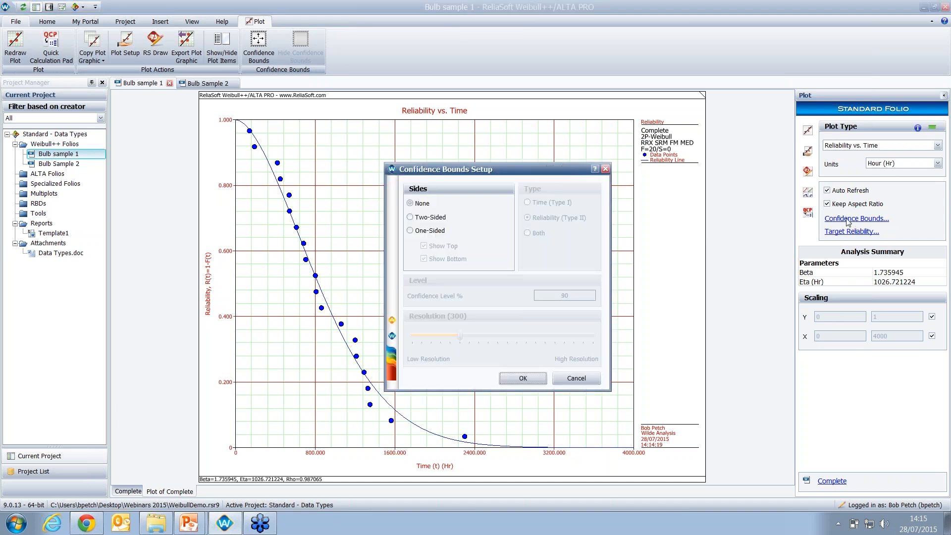
{"action": "left_click", "coordinate": [433, 219]}
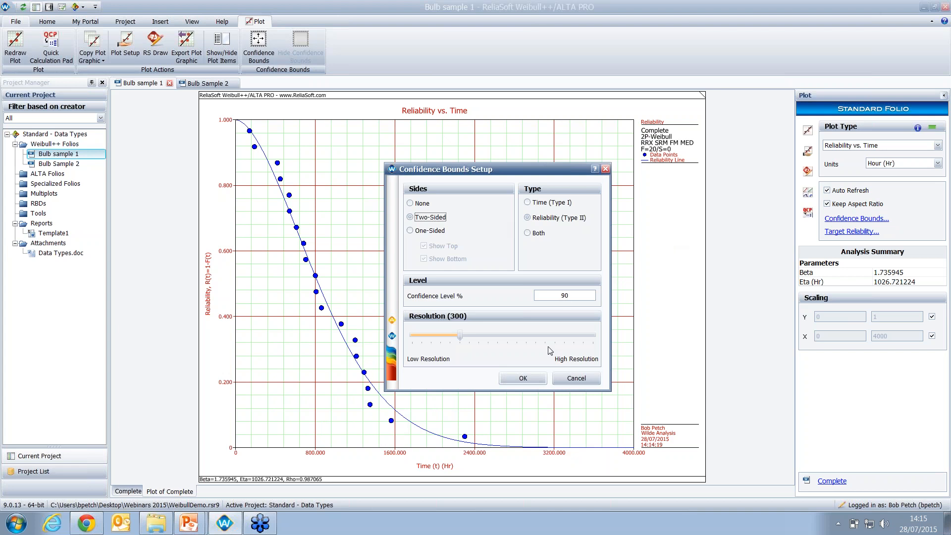
{"action": "left_click", "coordinate": [526, 378]}
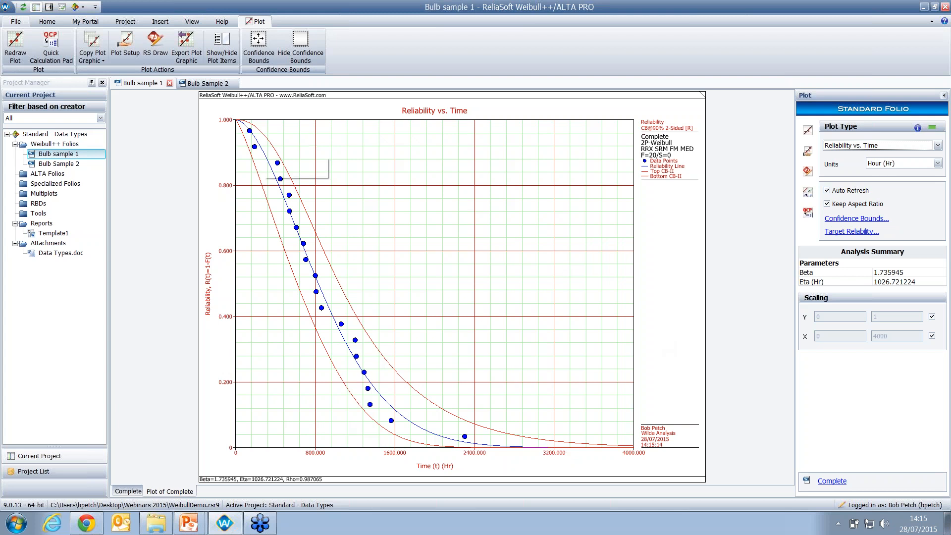
- Open the Quick Calculation Pad and calculate the mean life of Bulb sample 1
{"action": "mouse_move", "coordinate": [265, 192]}
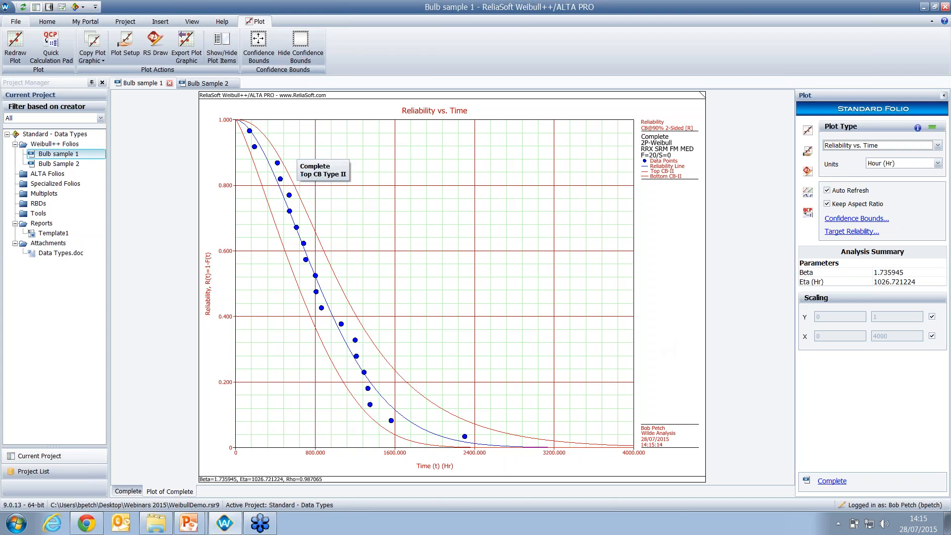
{"action": "left_click", "coordinate": [808, 213]}
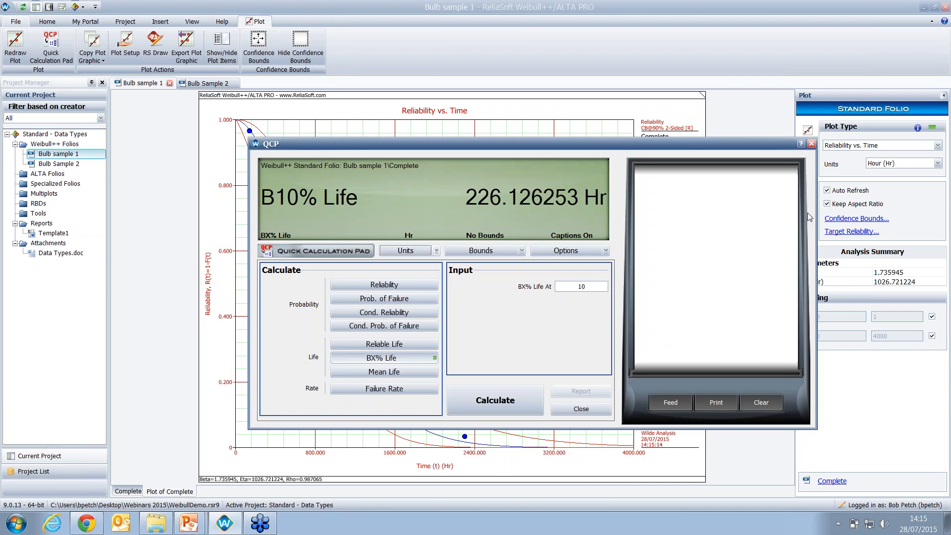
{"action": "left_click", "coordinate": [416, 372]}
{"action": "left_click", "coordinate": [475, 397]}
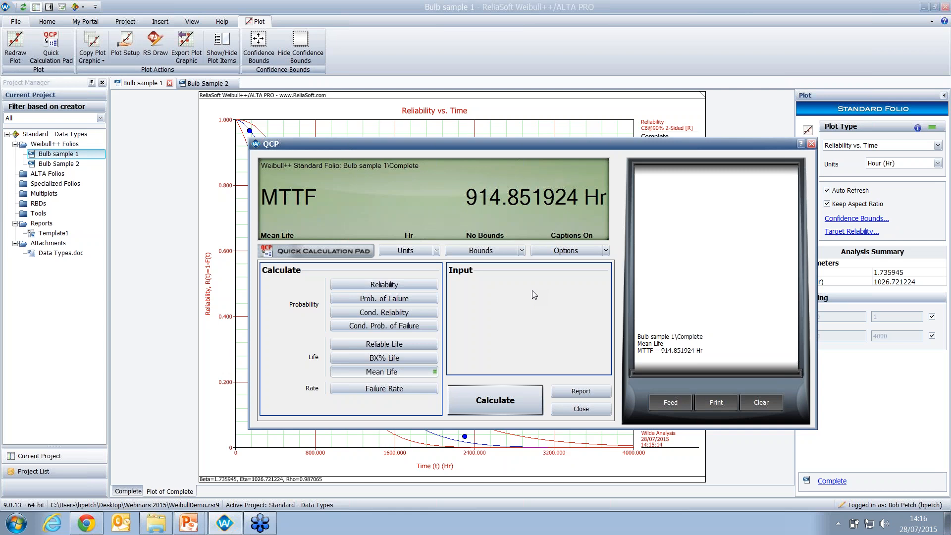
- Calculate the probability of failure at a mission end time of 100 hours
{"action": "left_click", "coordinate": [408, 300]}
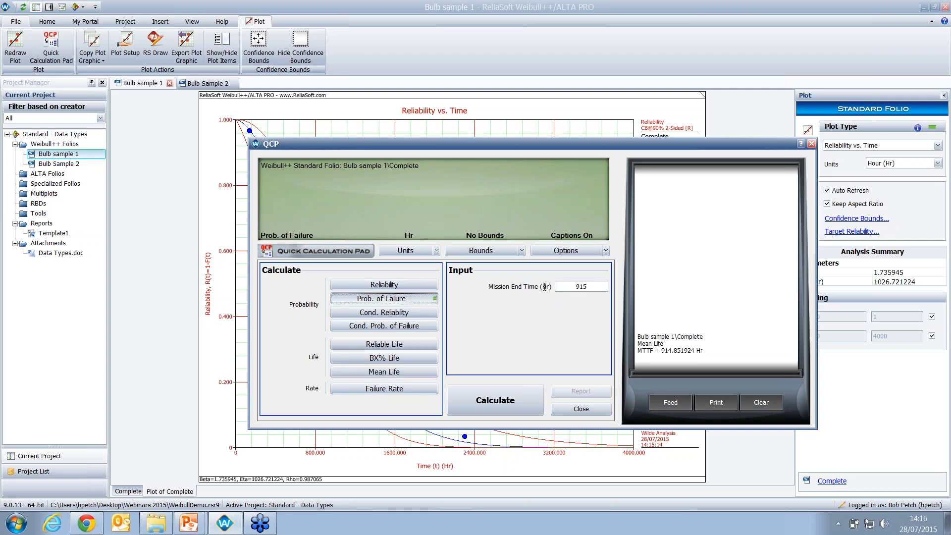
{"action": "key", "text": "Tab"}
{"action": "type", "text": "100"}
{"action": "left_click", "coordinate": [509, 402]}
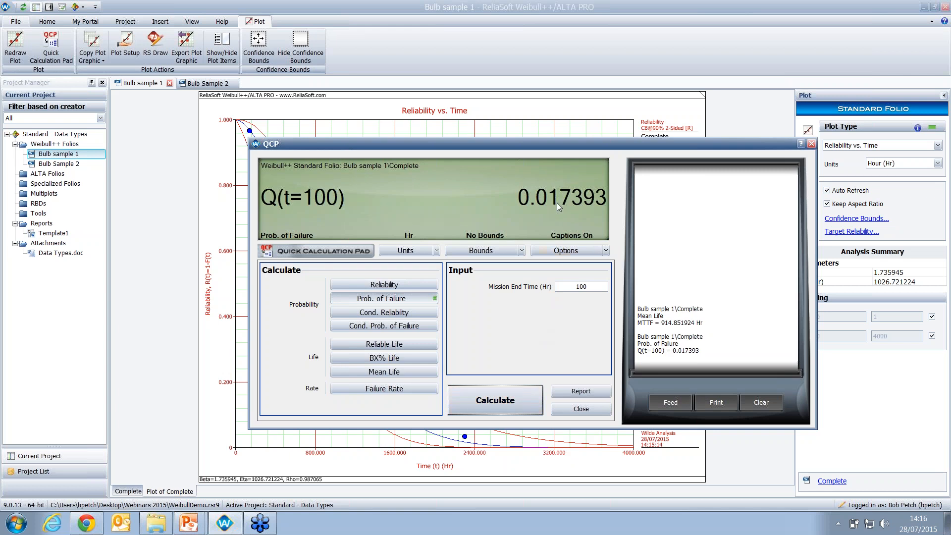
- Calculate the BX% life at 10 percent, then close the Quick Calculation Pad
{"action": "left_click", "coordinate": [588, 286]}
{"action": "left_click", "coordinate": [409, 357]}
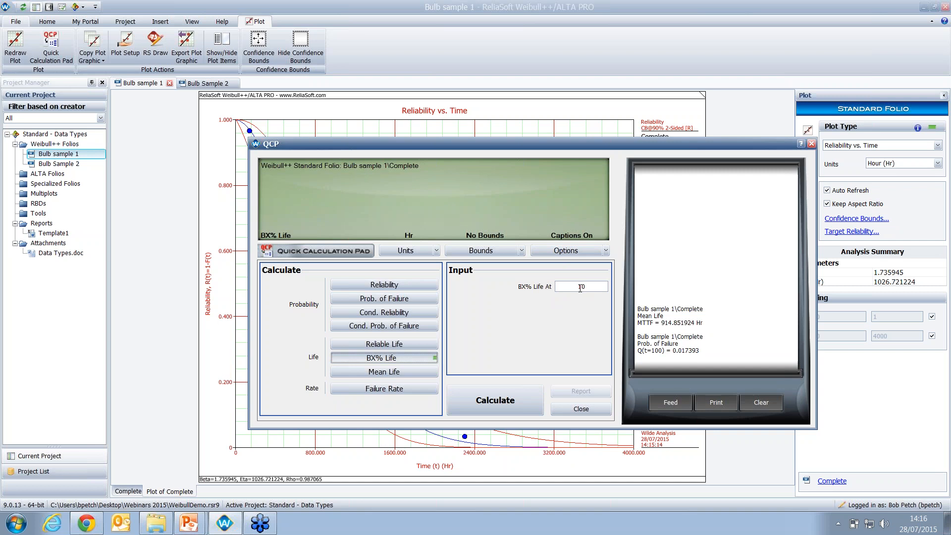
{"action": "left_click", "coordinate": [513, 401]}
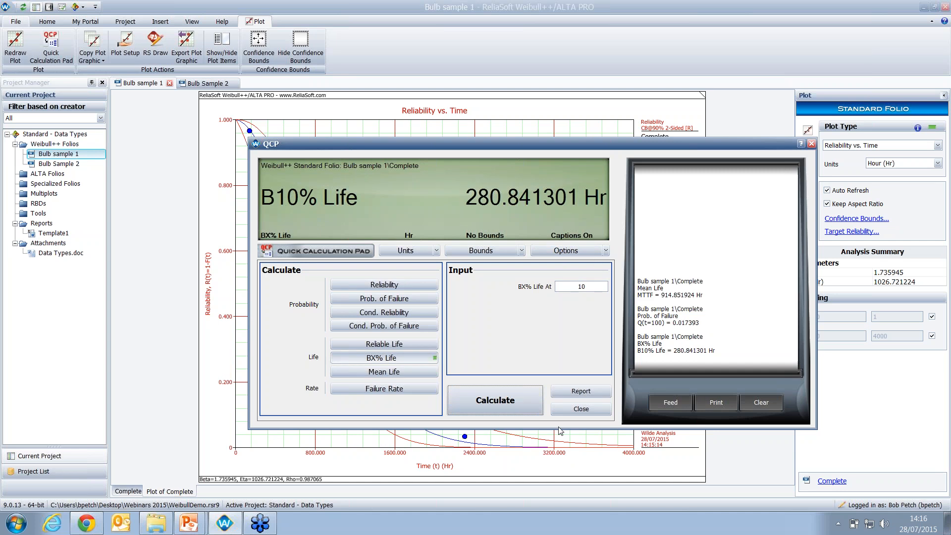
{"action": "left_click", "coordinate": [579, 411]}
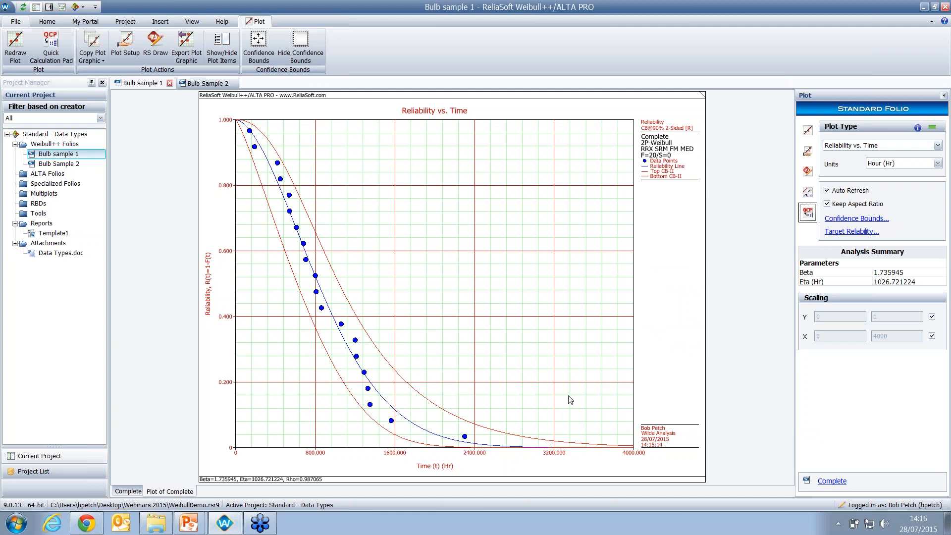
- Open the Bulb Sample 2 folio and calculate its 2P-Weibull parameters
{"action": "double_click", "coordinate": [49, 164]}
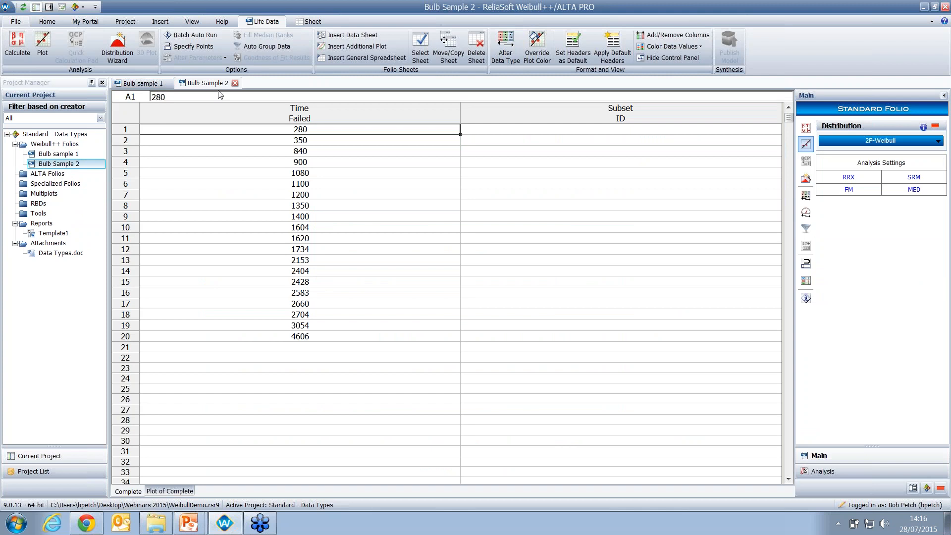
{"action": "left_click", "coordinate": [807, 128]}
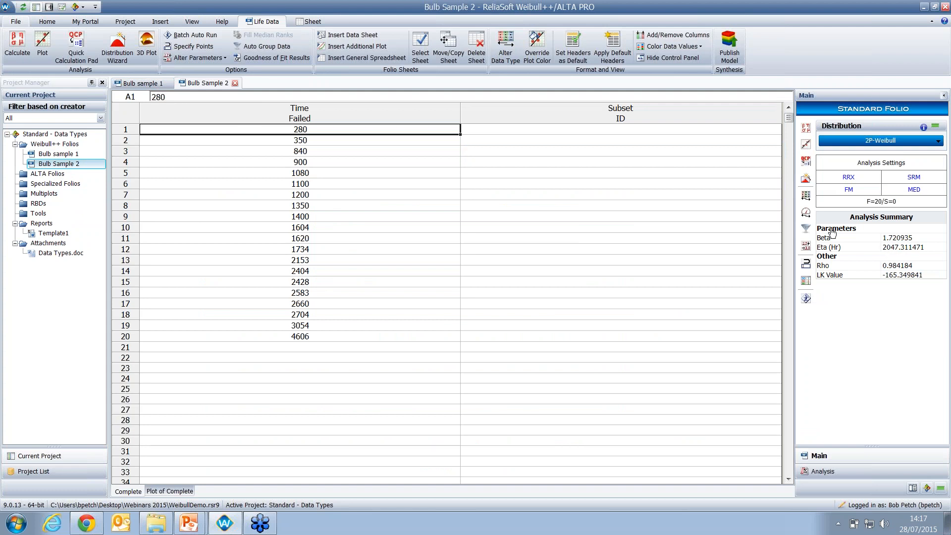
- Switch between the Bulb sample 1 and Bulb Sample 2 data sheets to compare them
{"action": "left_click", "coordinate": [137, 86]}
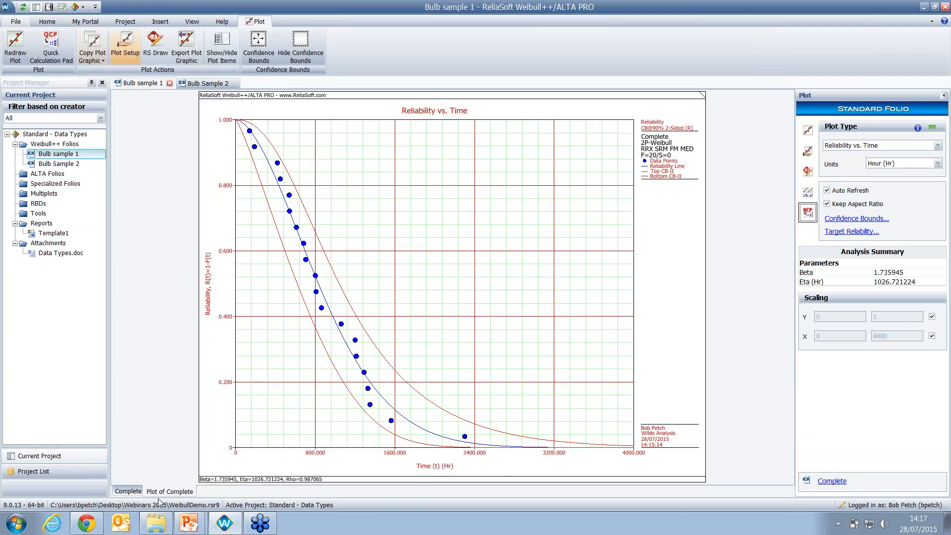
{"action": "left_click", "coordinate": [130, 491]}
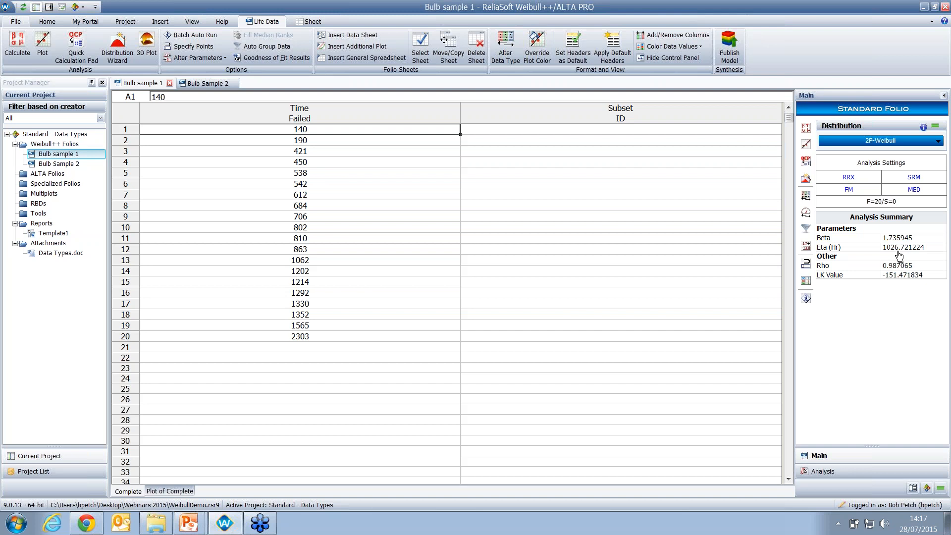
{"action": "left_click", "coordinate": [194, 83]}
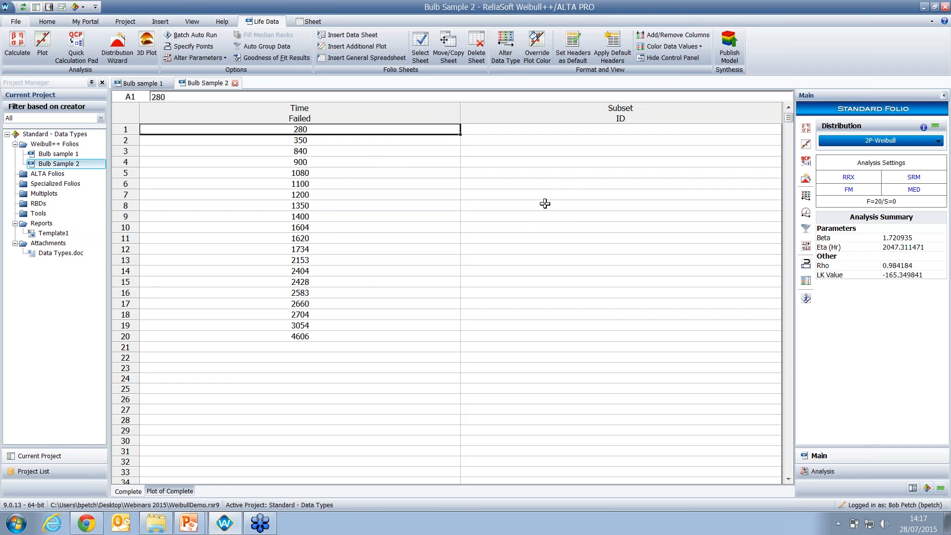
- Add an overlay plot under Multiplots combining the Complete data sheets of Bulb sample 1 and Bulb Sample 2
{"action": "left_click", "coordinate": [52, 196]}
{"action": "right_click", "coordinate": [52, 197]}
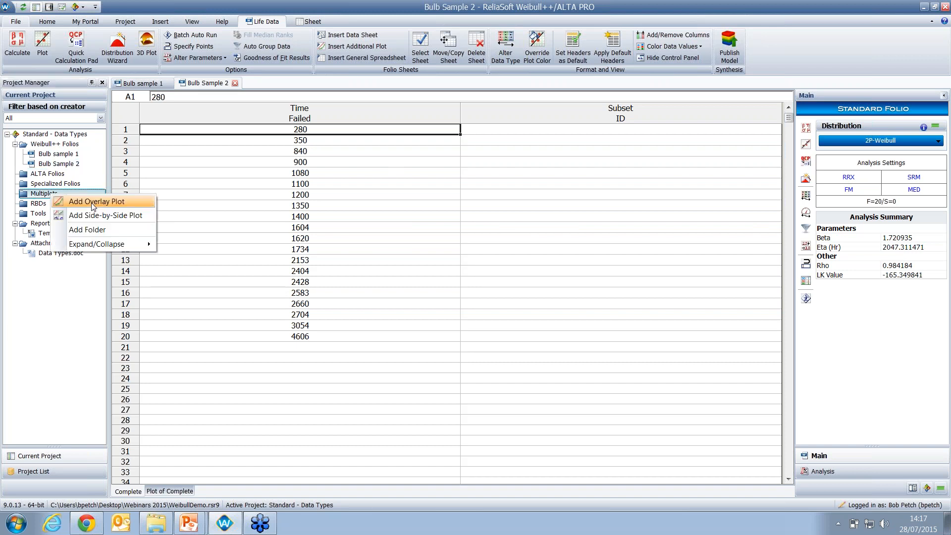
{"action": "left_click", "coordinate": [84, 201]}
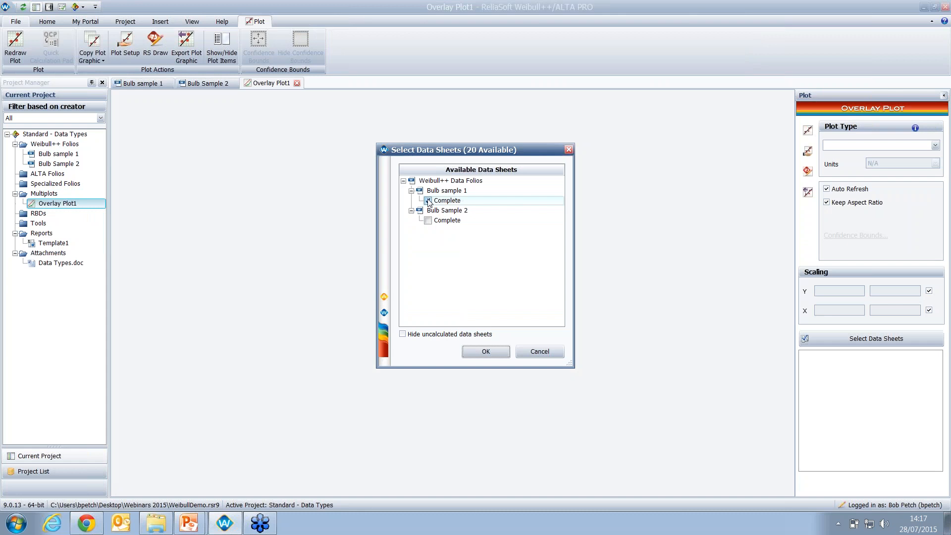
{"action": "left_click", "coordinate": [428, 220]}
{"action": "left_click", "coordinate": [486, 352]}
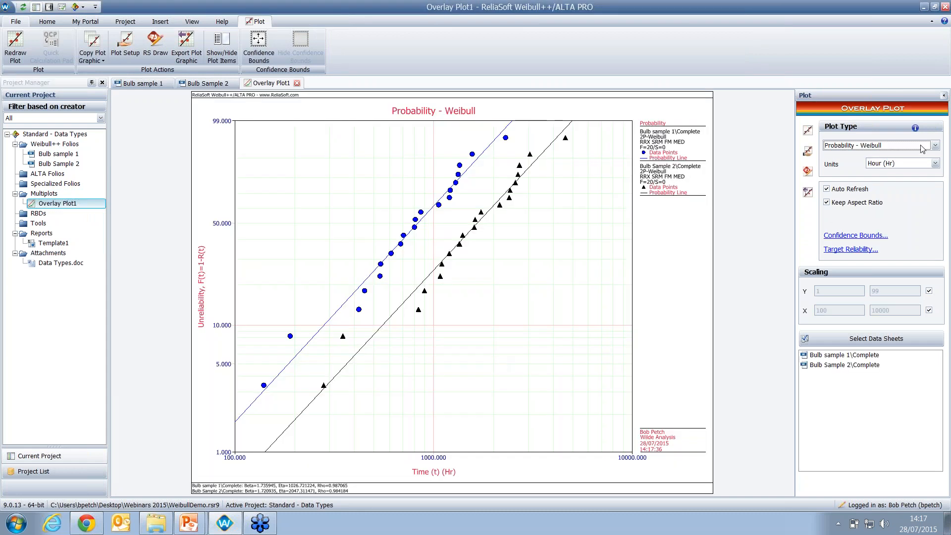
- Change the overlay plot type to Reliability vs. Time
{"action": "left_click", "coordinate": [934, 146]}
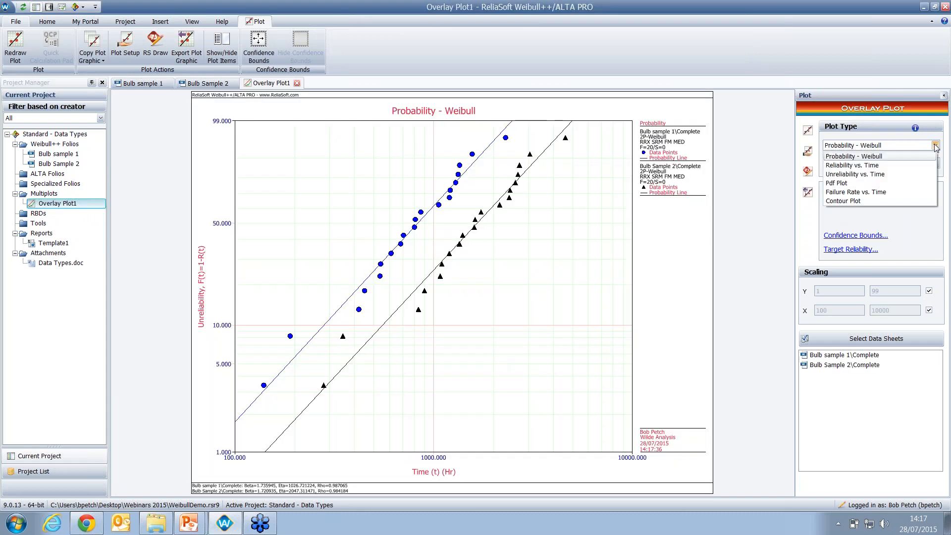
{"action": "left_click", "coordinate": [872, 165]}
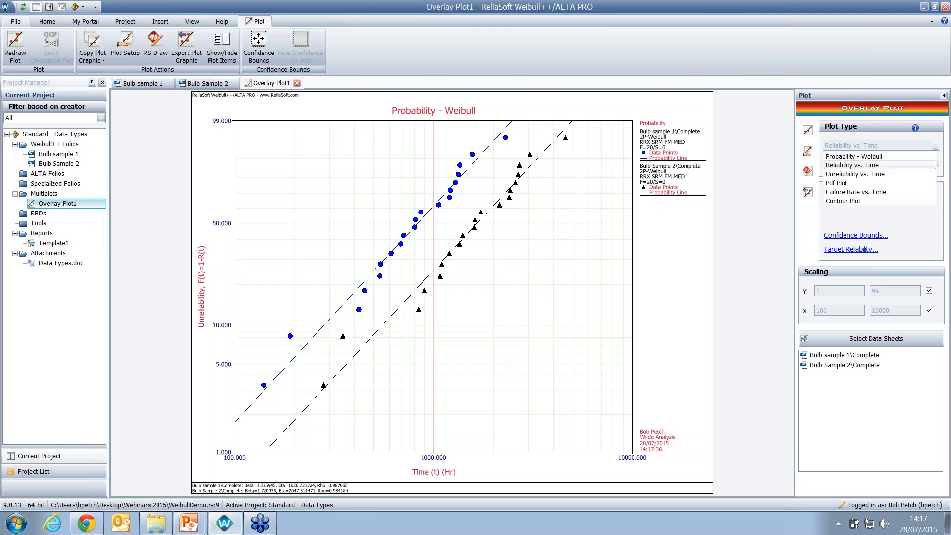
{"action": "mouse_move", "coordinate": [239, 168]}
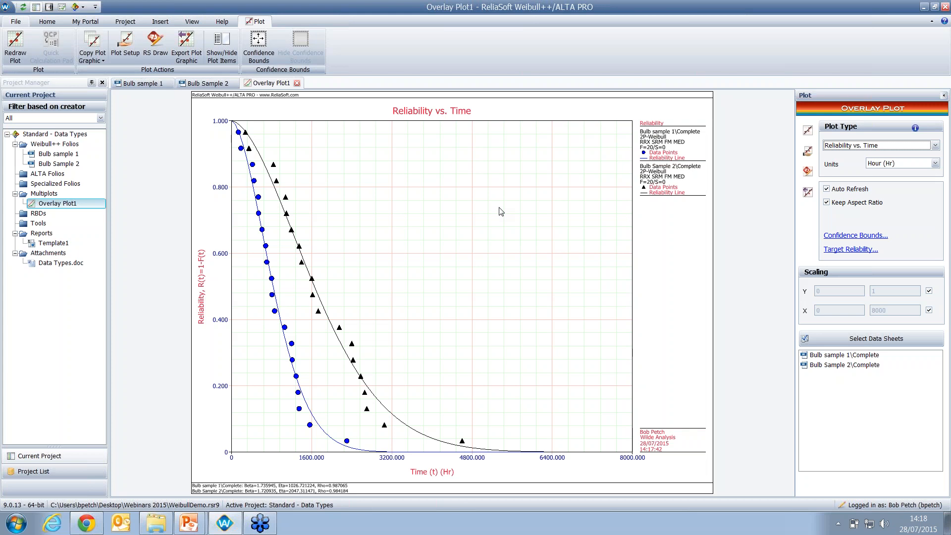
- Switch to the PowerPoint slide show and advance two slides
{"action": "key", "text": "alt+Tab"}
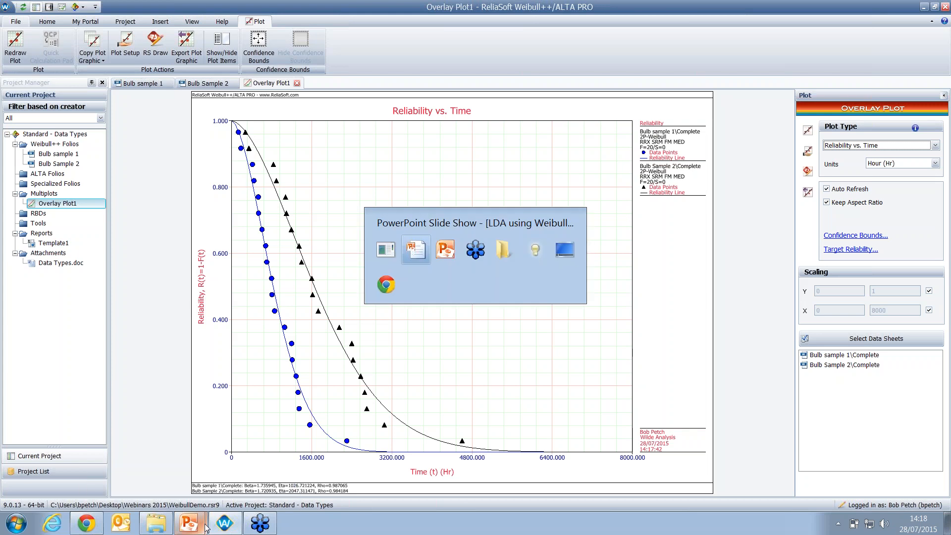
{"action": "key", "text": "Right"}
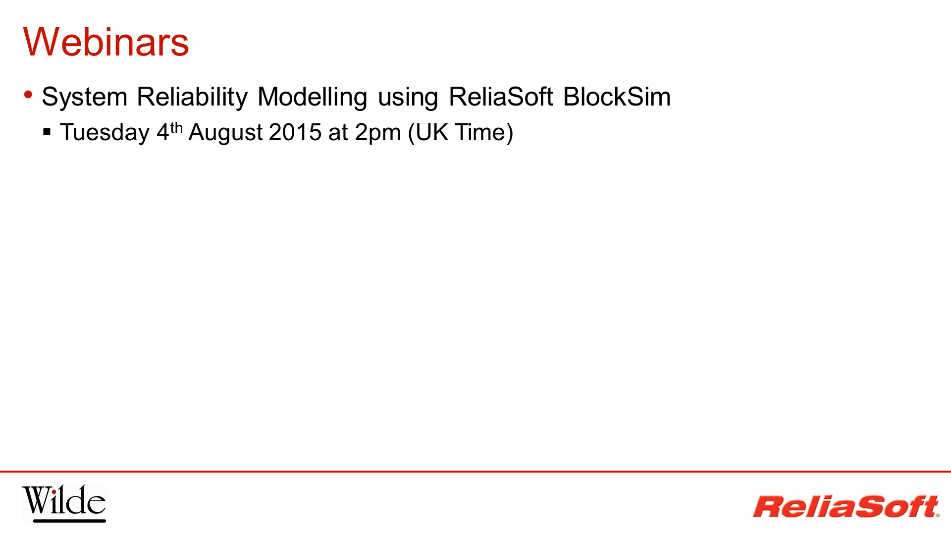
{"action": "key", "text": "Right"}
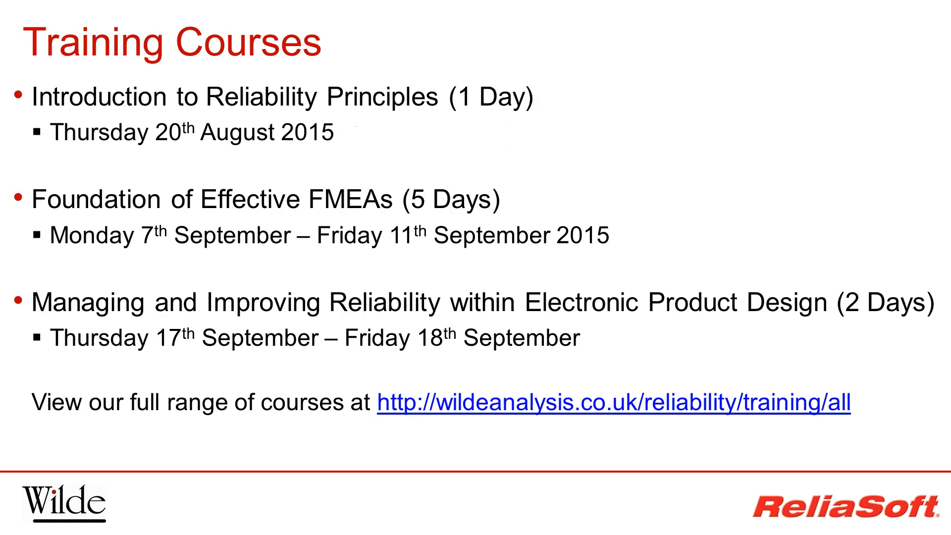